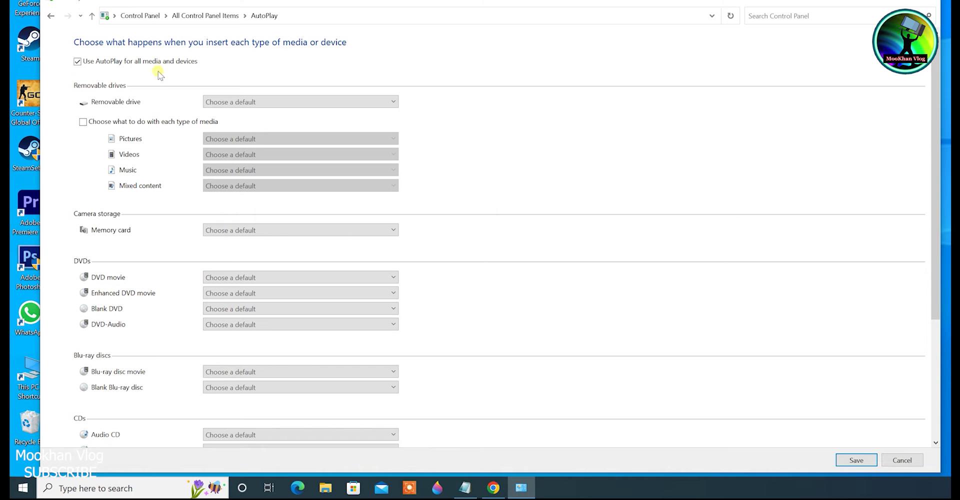
# Turn off AutoPlay for all media and devices and view the computer's drives in File Explorer.
pyautogui.click(77, 63)
pyautogui.click(323, 489)
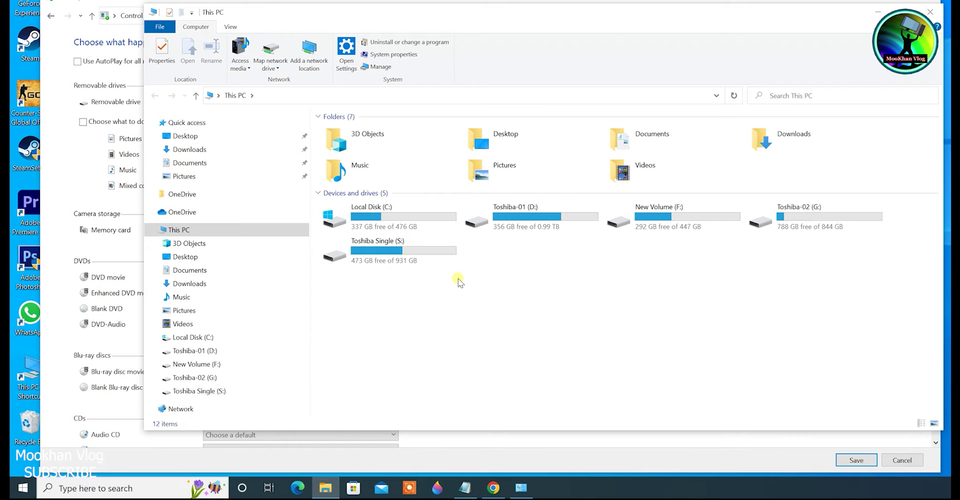
pyautogui.click(931, 12)
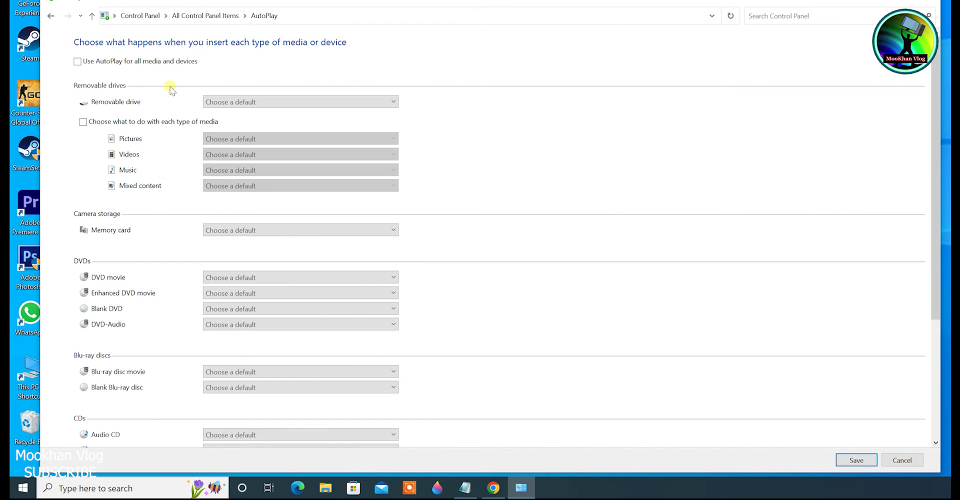
# Turn AutoPlay back on for all media and devices.
pyautogui.click(78, 61)
pyautogui.click(78, 61)
pyautogui.click(78, 62)
# Enable separate actions for each media type on removable drives and set Pictures to Import photos and videos (Photos).
pyautogui.scroll(-1, 109, 79)
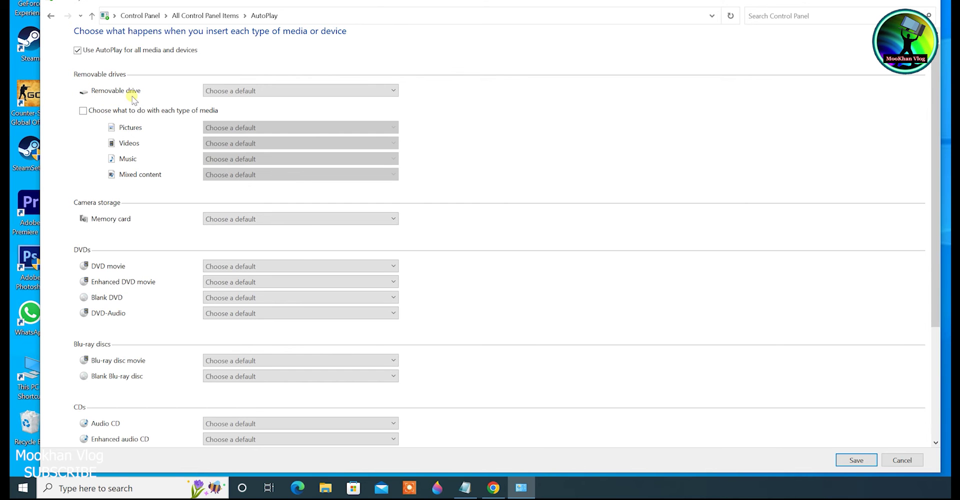
pyautogui.click(83, 111)
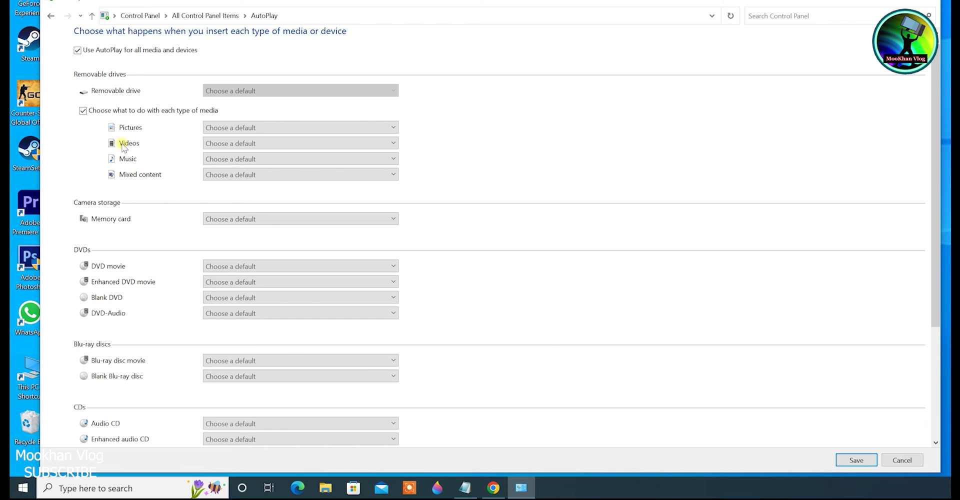
pyautogui.click(249, 129)
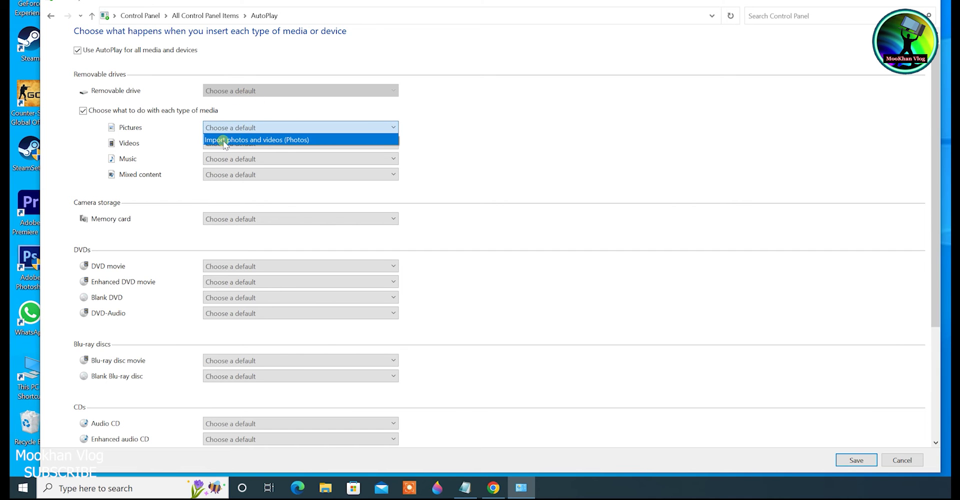
pyautogui.click(277, 139)
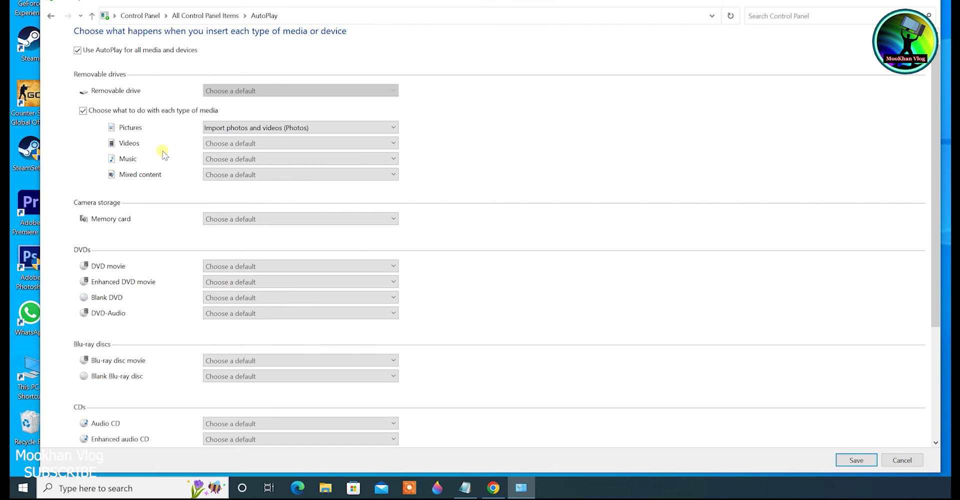
# Check which default actions are offered for Videos, Music and the DVD movie types.
pyautogui.click(235, 143)
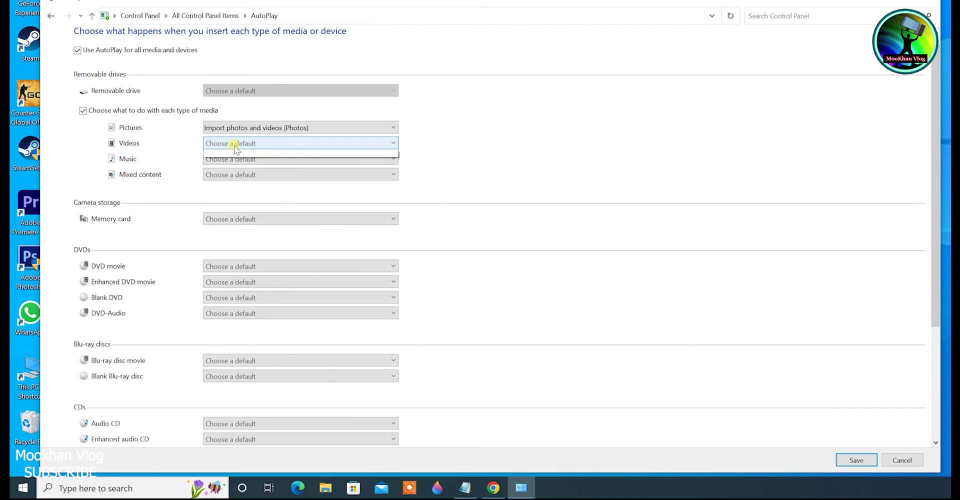
pyautogui.click(418, 174)
pyautogui.click(291, 161)
pyautogui.click(365, 200)
pyautogui.click(301, 266)
pyautogui.click(300, 281)
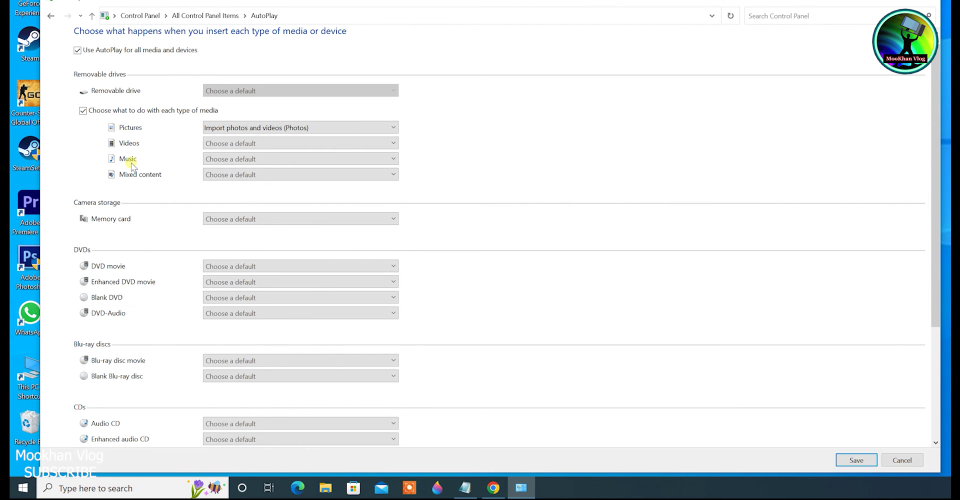
# Set the camera storage Memory card action to Import photos and videos (Photos).
pyautogui.scroll(-1, 120, 185)
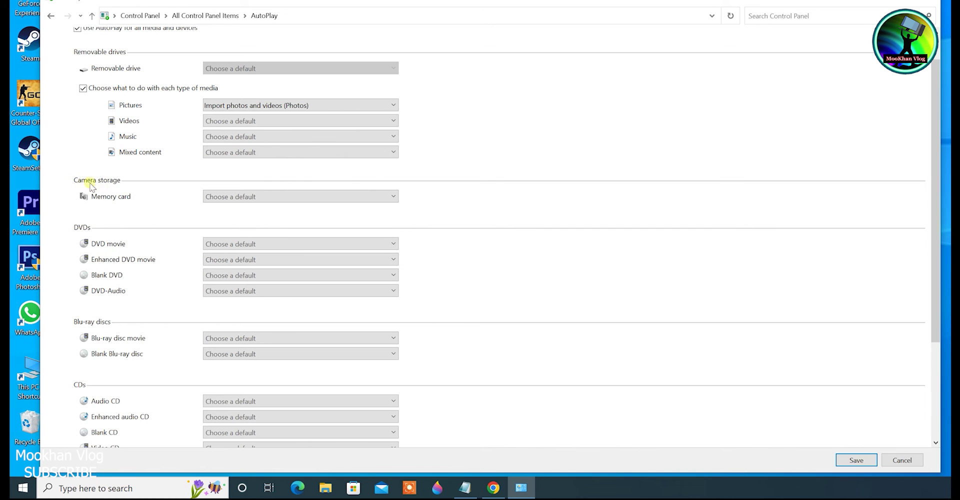
pyautogui.click(278, 197)
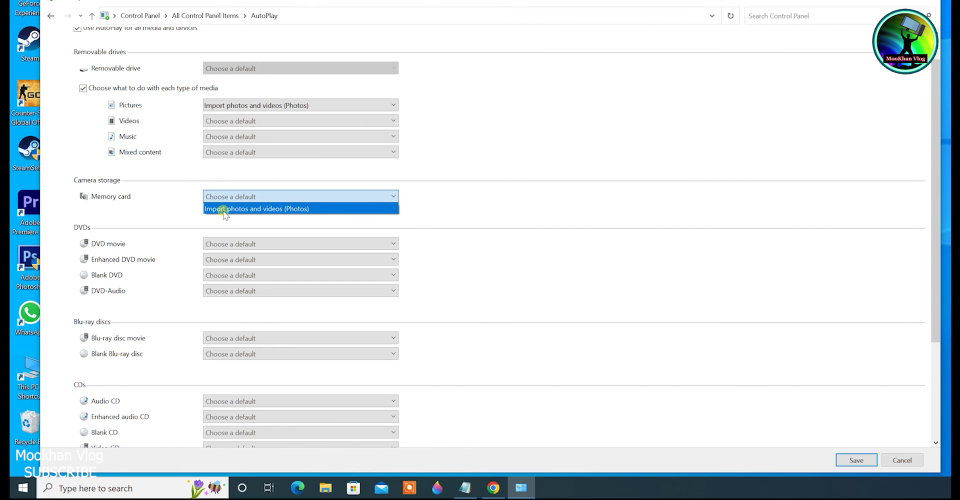
pyautogui.click(271, 210)
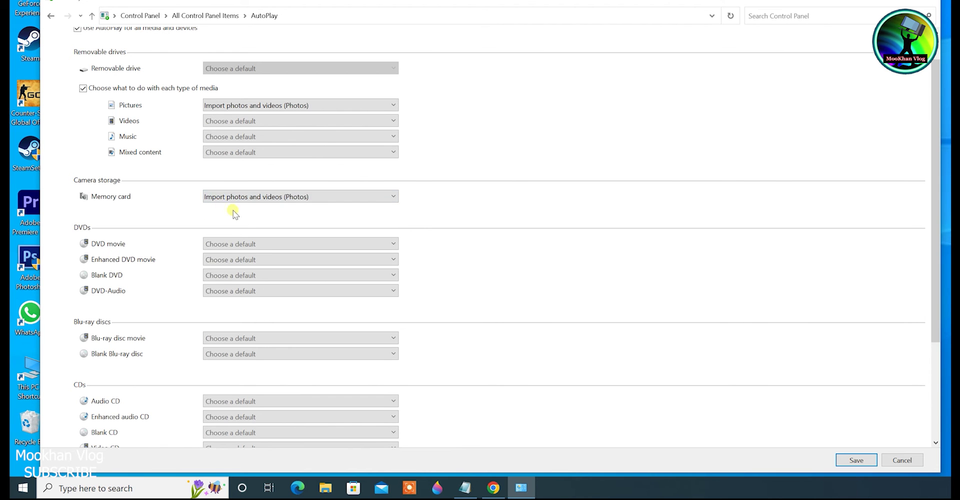
pyautogui.click(242, 197)
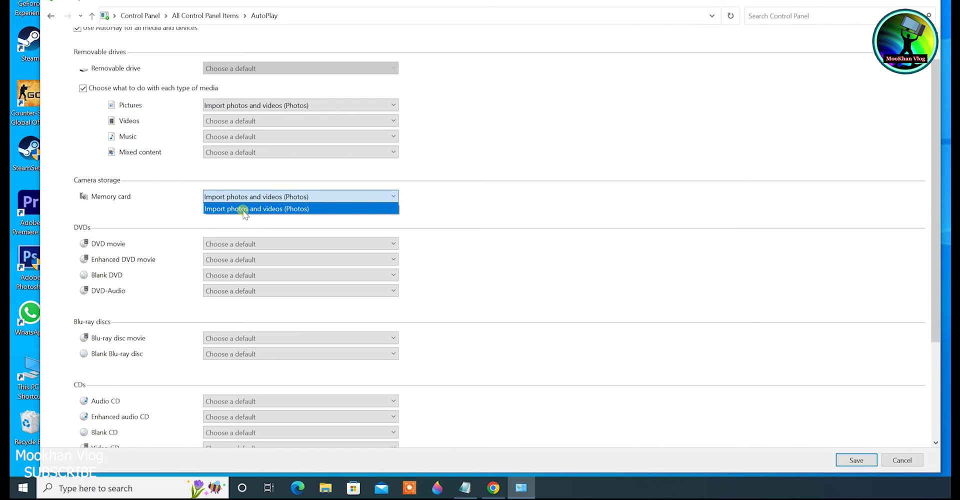
pyautogui.click(286, 230)
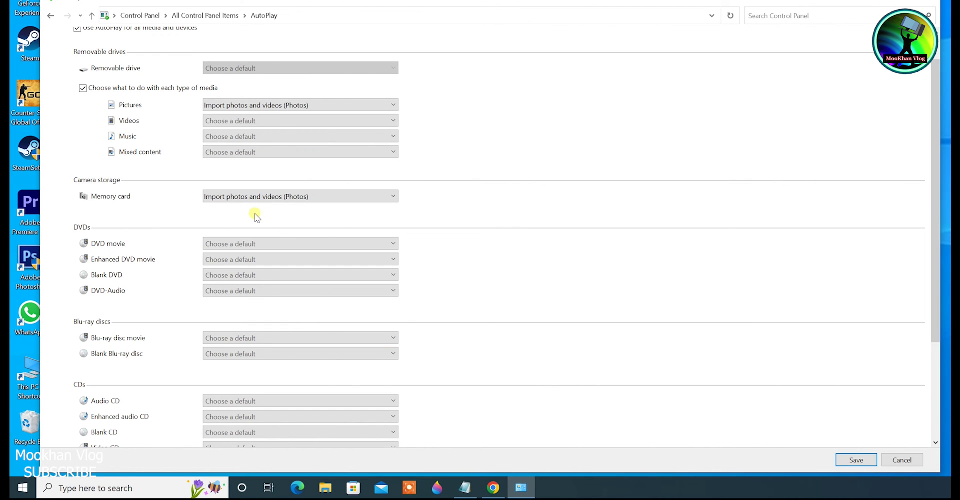
# Look through the AutoPlay options for DVDs, Blu-ray discs, CDs, software and connected devices.
pyautogui.scroll(-1, 235, 215)
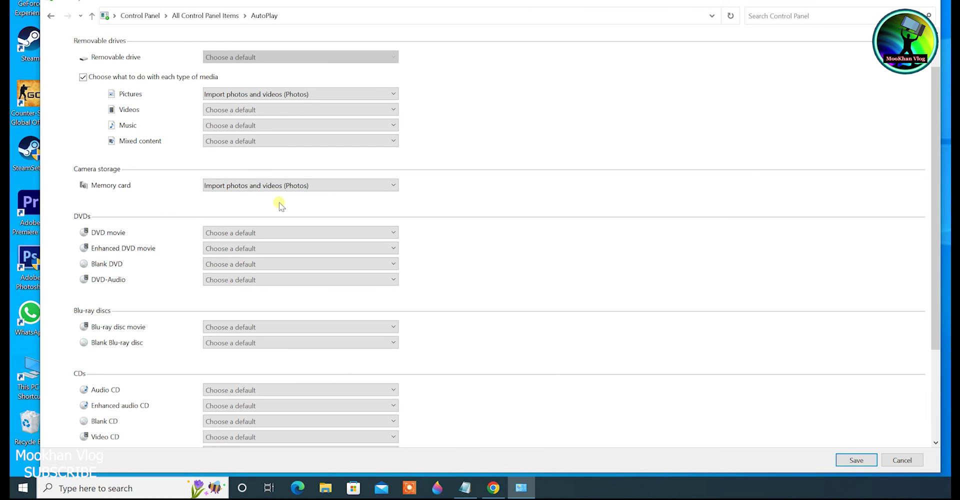
pyautogui.scroll(-2, 182, 190)
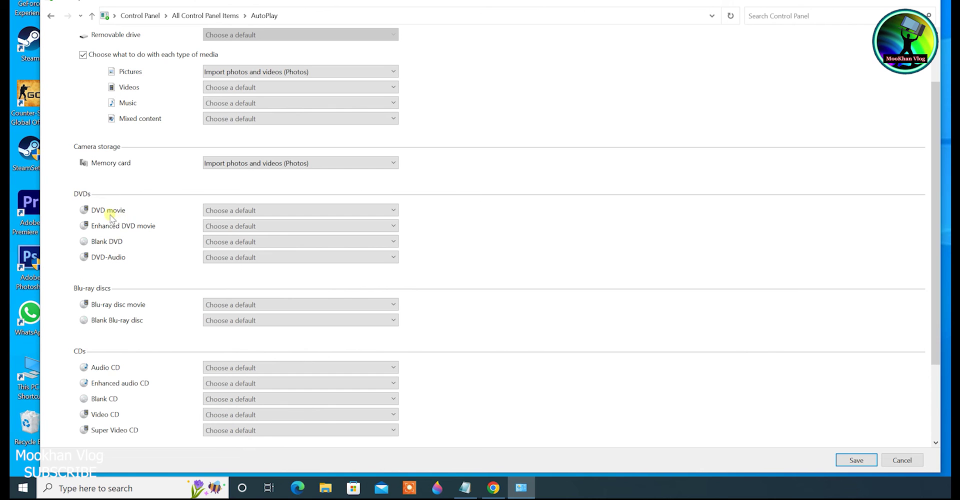
pyautogui.moveTo(123, 231)
pyautogui.moveTo(124, 261)
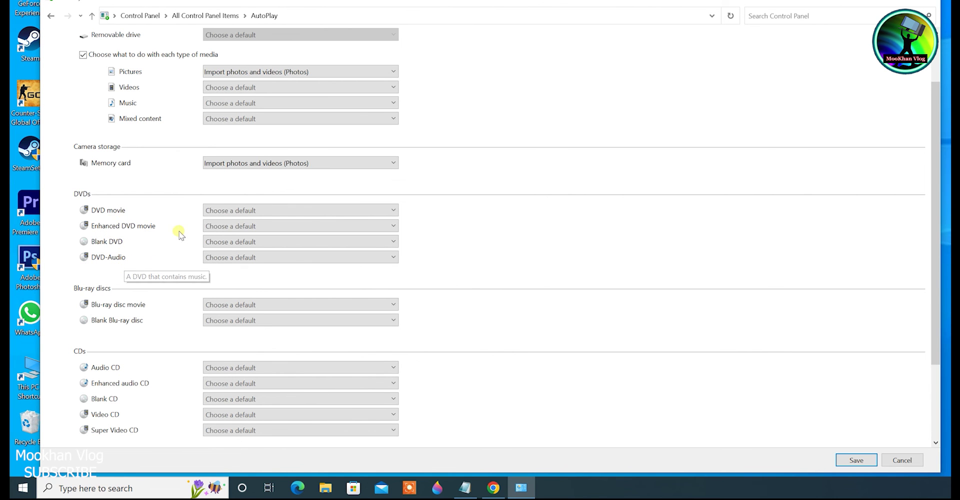
pyautogui.scroll(-1, 175, 235)
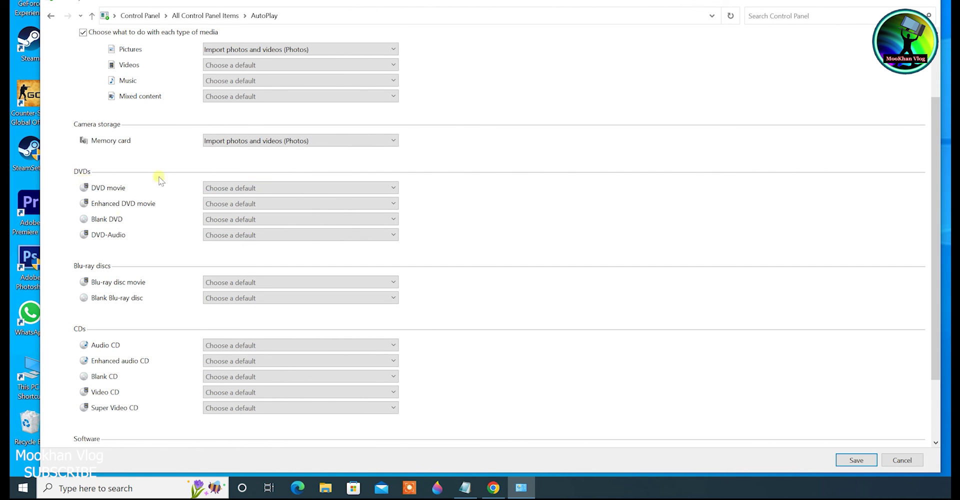
pyautogui.scroll(-2, 161, 175)
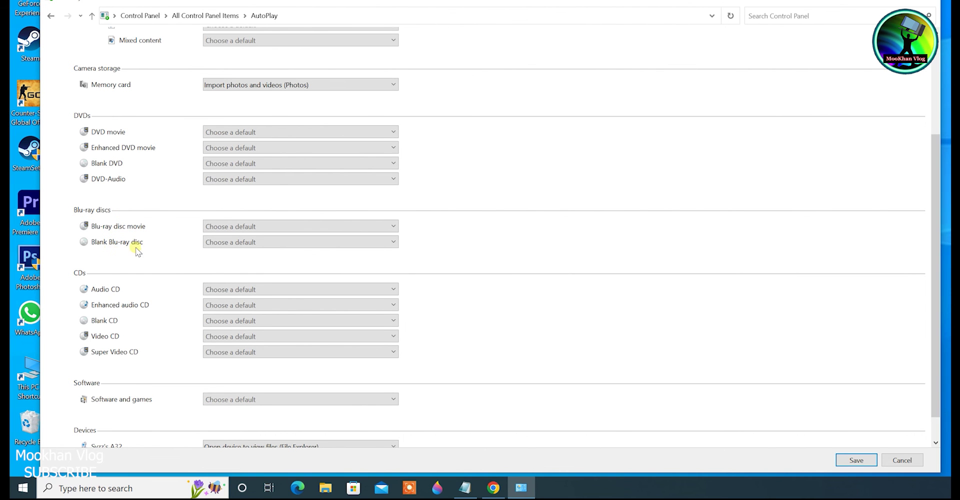
pyautogui.scroll(-1, 183, 200)
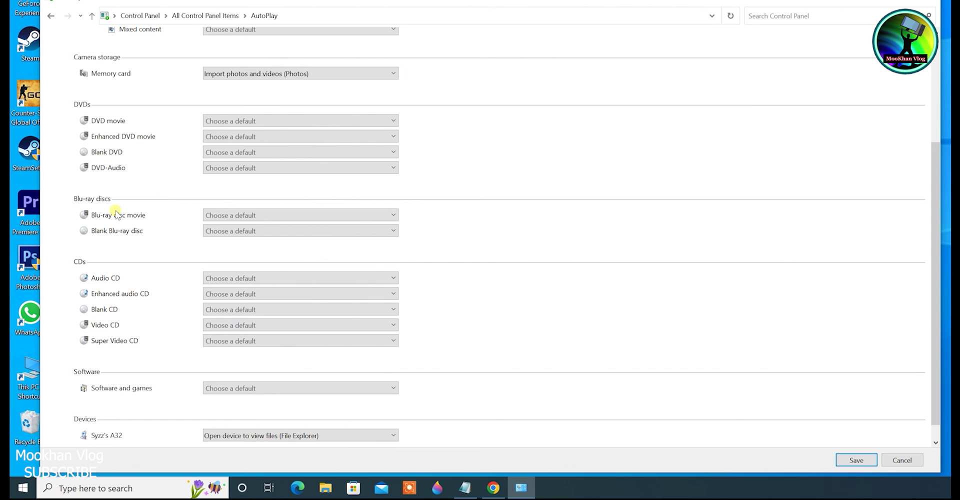
pyautogui.scroll(-1, 116, 214)
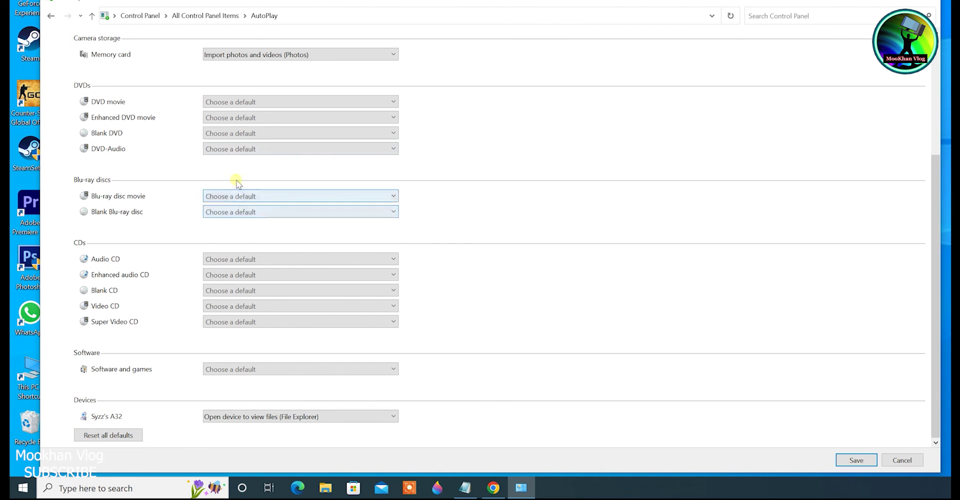
pyautogui.scroll(1, 240, 198)
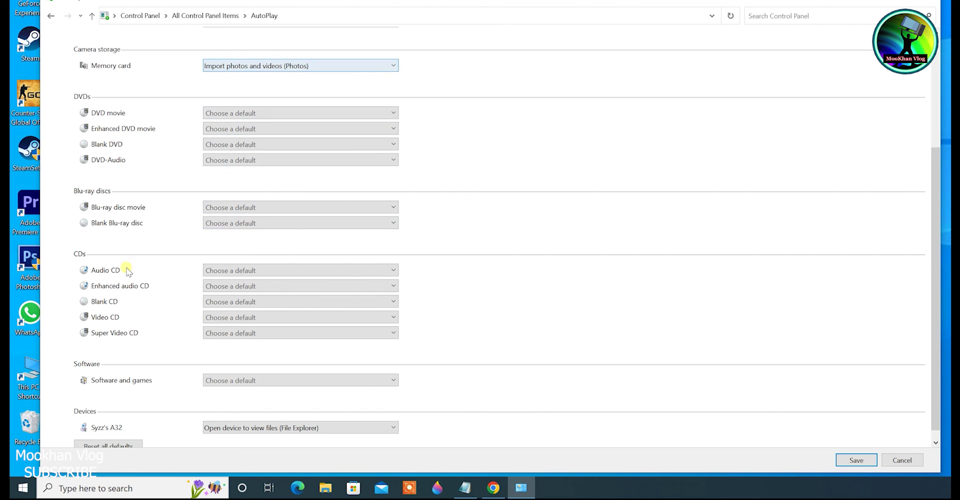
# Reset all AutoPlay defaults and review the media settings from the start of the page.
pyautogui.scroll(-1, 138, 325)
pyautogui.click(92, 437)
pyautogui.scroll(5, 412, 255)
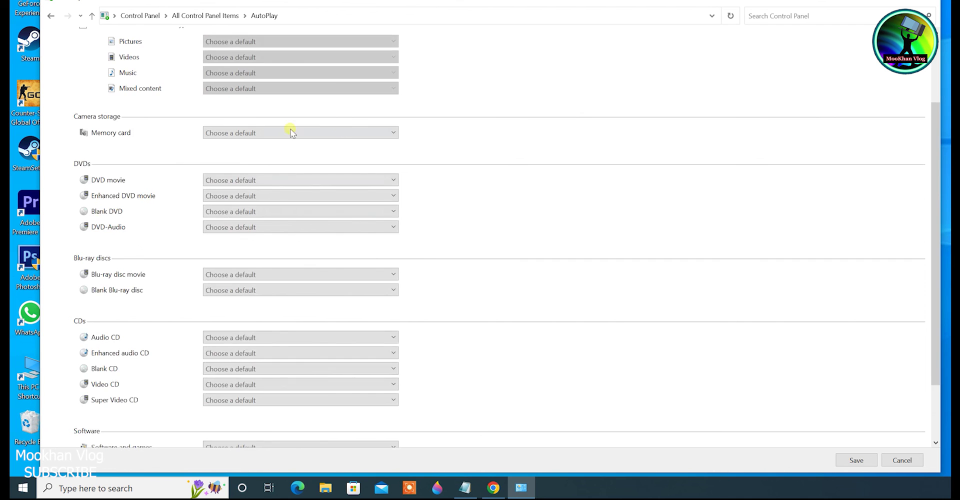
pyautogui.scroll(3, 267, 83)
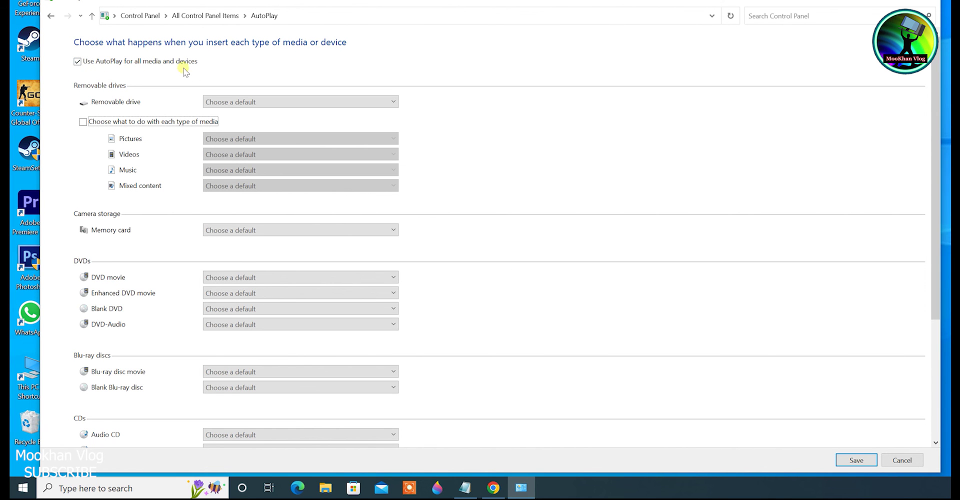
# Switch AutoPlay for all media and devices off and back on, and save the settings.
pyautogui.click(78, 62)
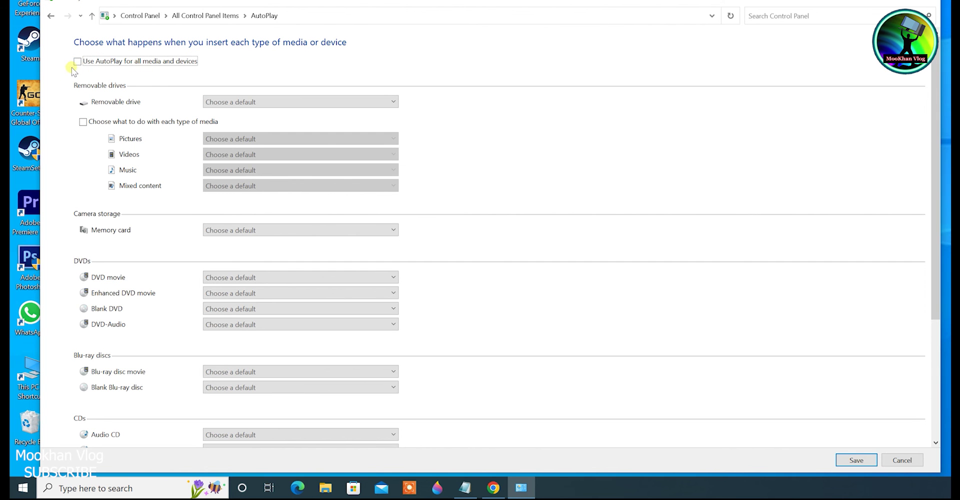
pyautogui.click(78, 61)
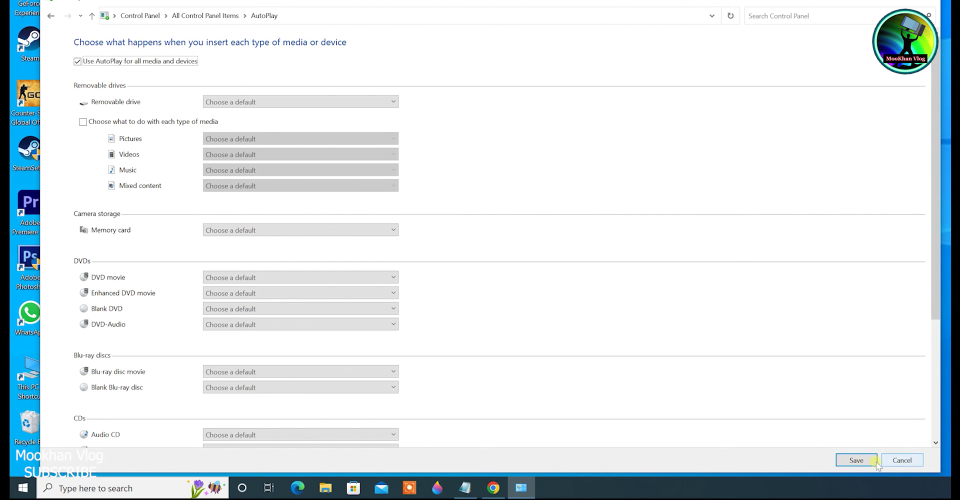
pyautogui.click(856, 460)
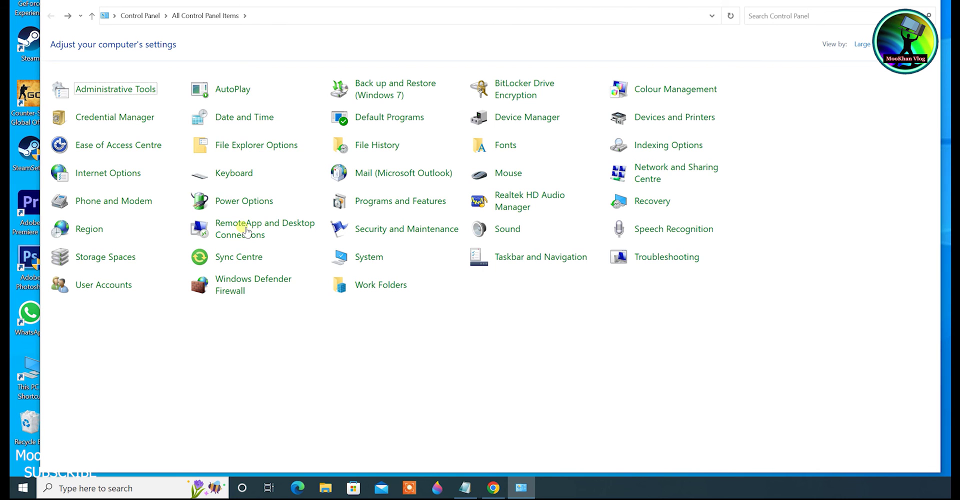
# Reopen the AutoPlay settings to review them and switch to the YouTube channel page in Chrome.
pyautogui.click(235, 92)
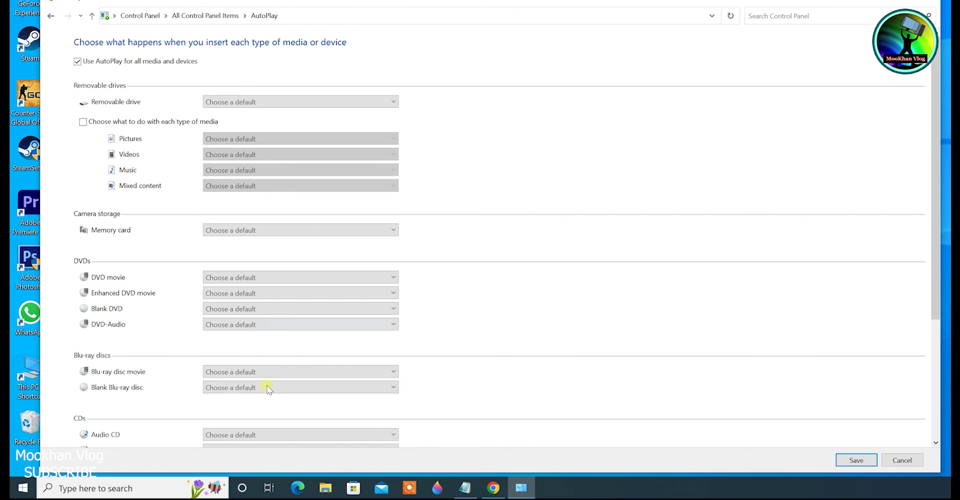
pyautogui.click(502, 493)
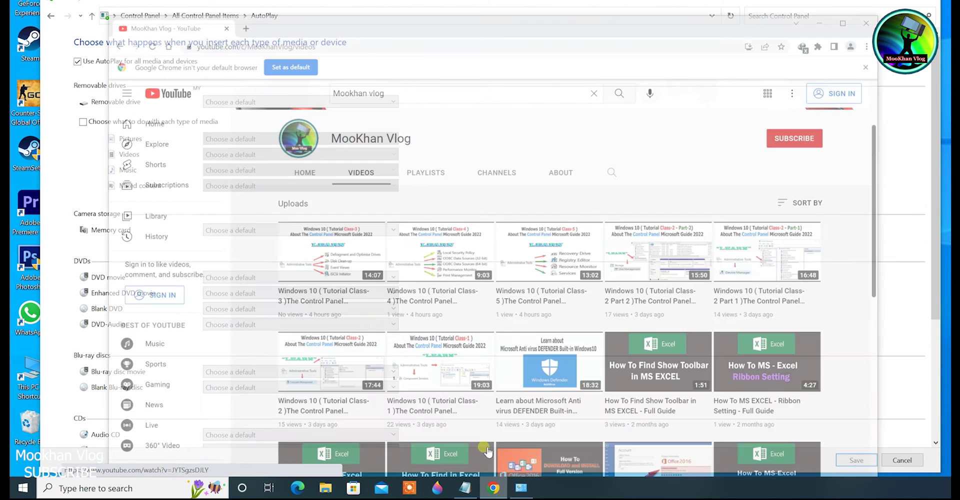